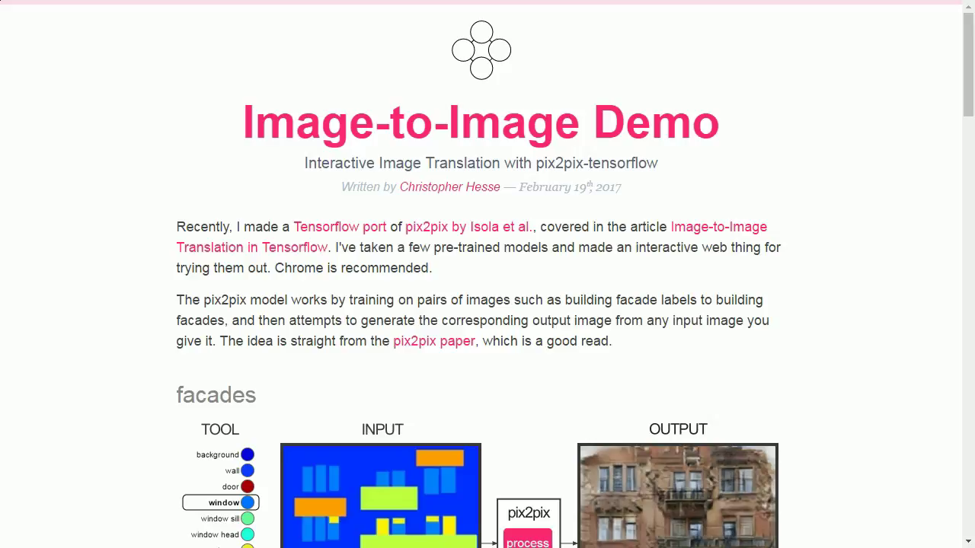
Step: Clear the sample facade labels and draw a window-sill block with a small window above it
{"action": "scroll", "coordinate": [487, 274], "scroll_direction": "down", "scroll_amount": 1}
{"action": "scroll", "coordinate": [487, 274], "scroll_direction": "down", "scroll_amount": 1}
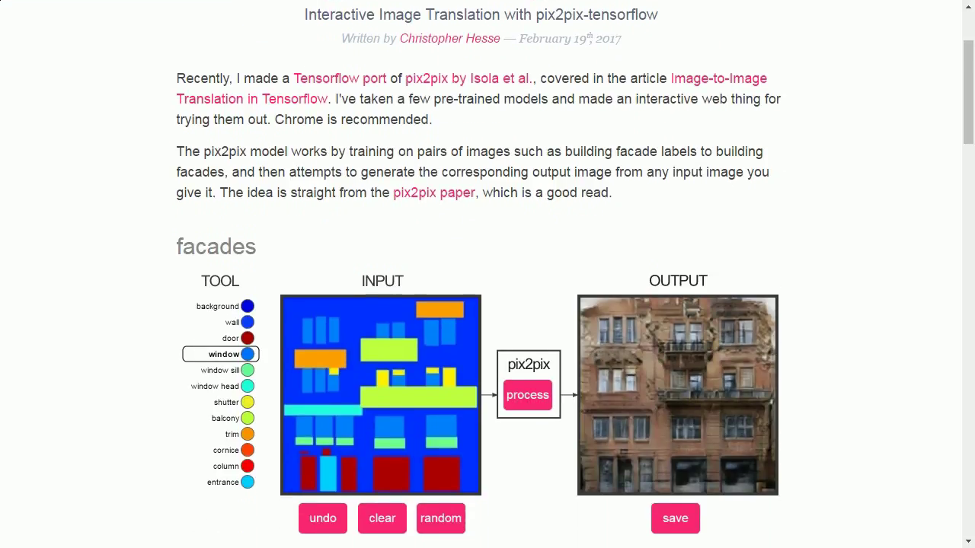
{"action": "left_click", "coordinate": [382, 518]}
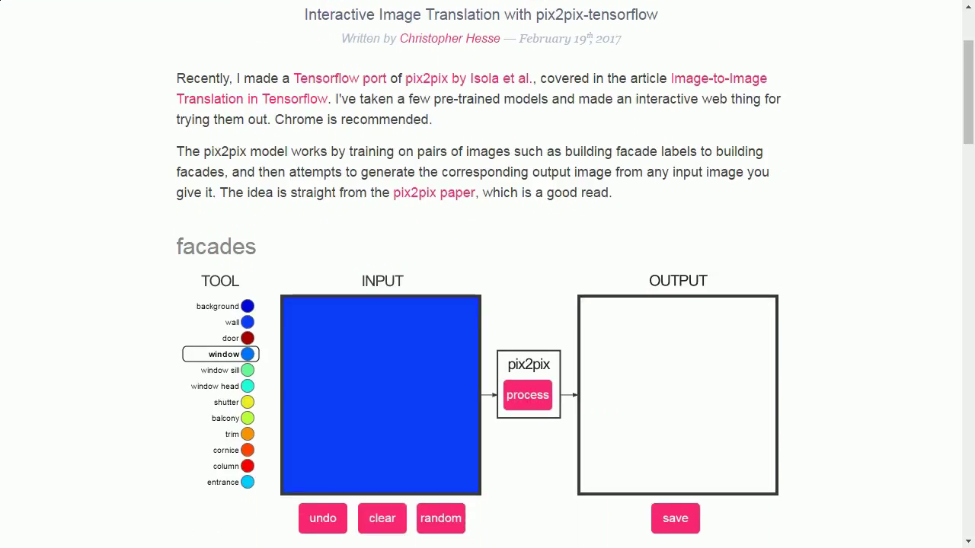
{"action": "left_click", "coordinate": [218, 370]}
{"action": "left_click_drag", "start_coordinate": [294, 336], "coordinate": [388, 362]}
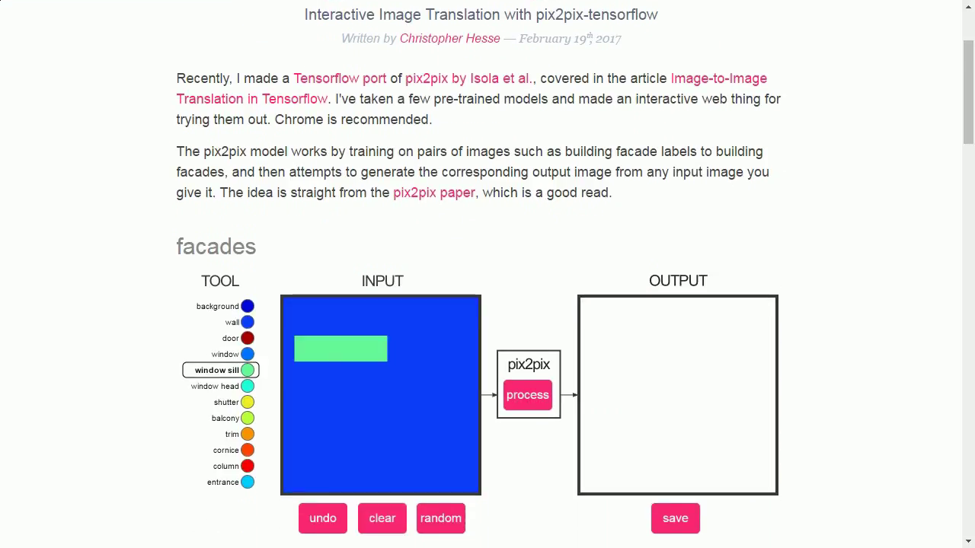
{"action": "left_click", "coordinate": [224, 354]}
{"action": "mouse_move", "coordinate": [316, 317]}
{"action": "left_mouse_down"}
{"action": "mouse_move", "coordinate": [335, 336]}
{"action": "mouse_move", "coordinate": [347, 331]}
{"action": "left_mouse_up"}
Step: Add trim, balcony and entrance label blocks, then generate the facade image
{"action": "left_click", "coordinate": [224, 402]}
{"action": "left_click", "coordinate": [231, 435]}
{"action": "left_click_drag", "start_coordinate": [336, 394], "coordinate": [404, 436]}
{"action": "left_click", "coordinate": [224, 466]}
{"action": "left_click", "coordinate": [222, 418]}
{"action": "left_click_drag", "start_coordinate": [345, 424], "coordinate": [398, 465]}
{"action": "left_click", "coordinate": [222, 482]}
{"action": "left_click_drag", "start_coordinate": [307, 459], "coordinate": [340, 493]}
{"action": "left_click", "coordinate": [528, 395]}
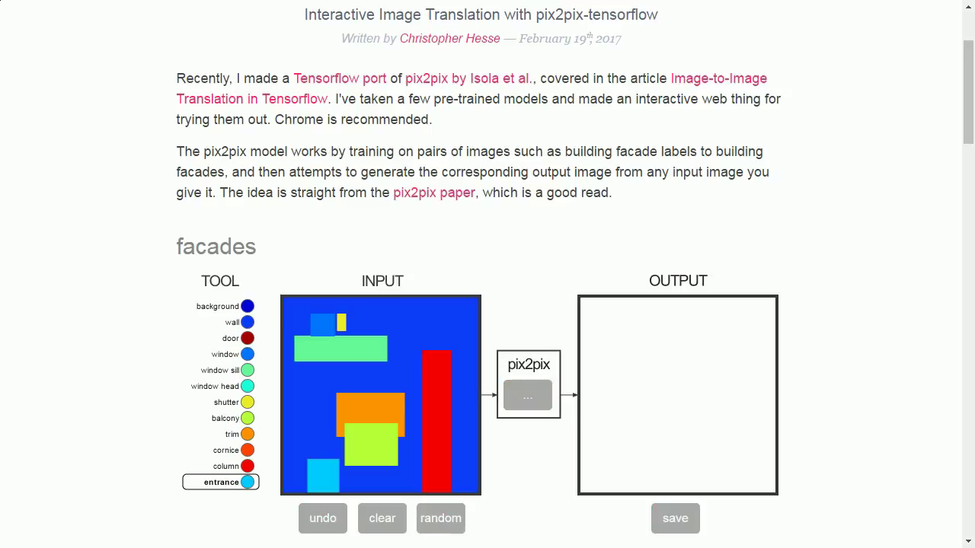
{"action": "scroll", "coordinate": [488, 274], "scroll_direction": "down", "scroll_amount": 2}
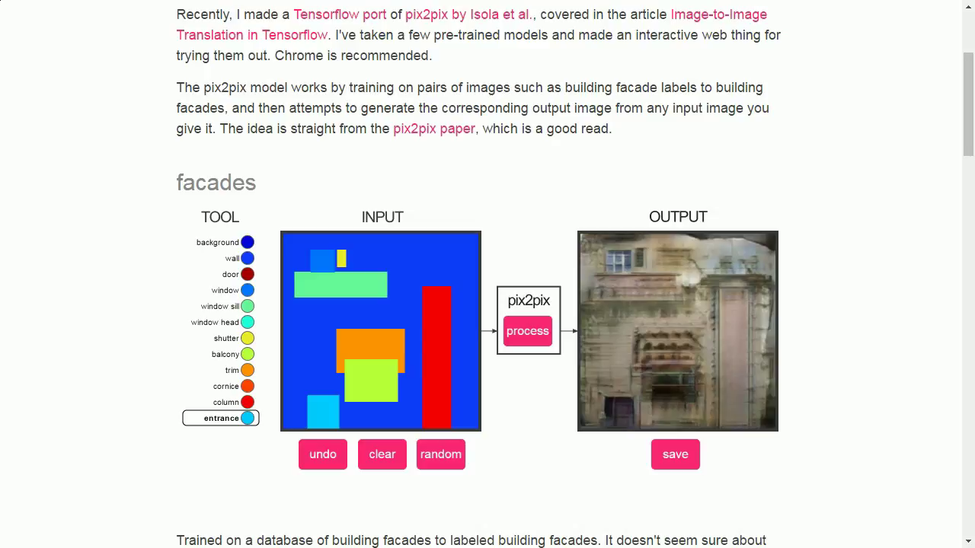
Step: In edges2handbags, clear the sample and sketch a bag outline with a handle and wavy strap
{"action": "scroll", "coordinate": [488, 274], "scroll_direction": "down", "scroll_amount": 6}
{"action": "scroll", "coordinate": [488, 274], "scroll_direction": "down", "scroll_amount": 7}
{"action": "scroll", "coordinate": [488, 275], "scroll_direction": "down", "scroll_amount": 4}
{"action": "scroll", "coordinate": [488, 274], "scroll_direction": "down", "scroll_amount": 3}
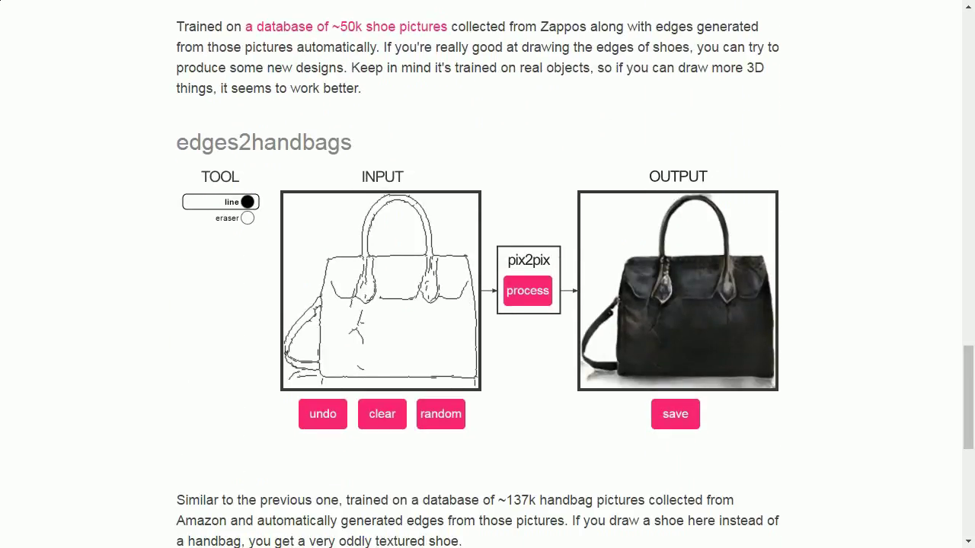
{"action": "left_click", "coordinate": [383, 414]}
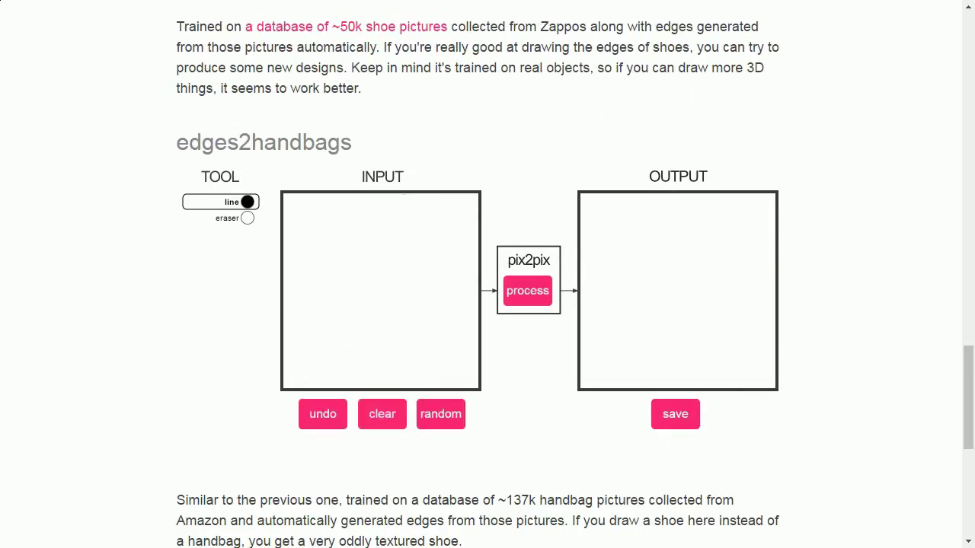
{"action": "mouse_move", "coordinate": [323, 256]}
{"action": "left_mouse_down"}
{"action": "mouse_move", "coordinate": [342, 204]}
{"action": "mouse_move", "coordinate": [401, 262]}
{"action": "mouse_move", "coordinate": [389, 244]}
{"action": "mouse_move", "coordinate": [311, 277]}
{"action": "mouse_move", "coordinate": [350, 353]}
{"action": "mouse_move", "coordinate": [425, 277]}
{"action": "mouse_move", "coordinate": [327, 263]}
{"action": "mouse_move", "coordinate": [397, 282]}
{"action": "mouse_move", "coordinate": [329, 302]}
{"action": "mouse_move", "coordinate": [380, 310]}
{"action": "mouse_move", "coordinate": [415, 335]}
{"action": "mouse_move", "coordinate": [398, 298]}
{"action": "left_mouse_up"}
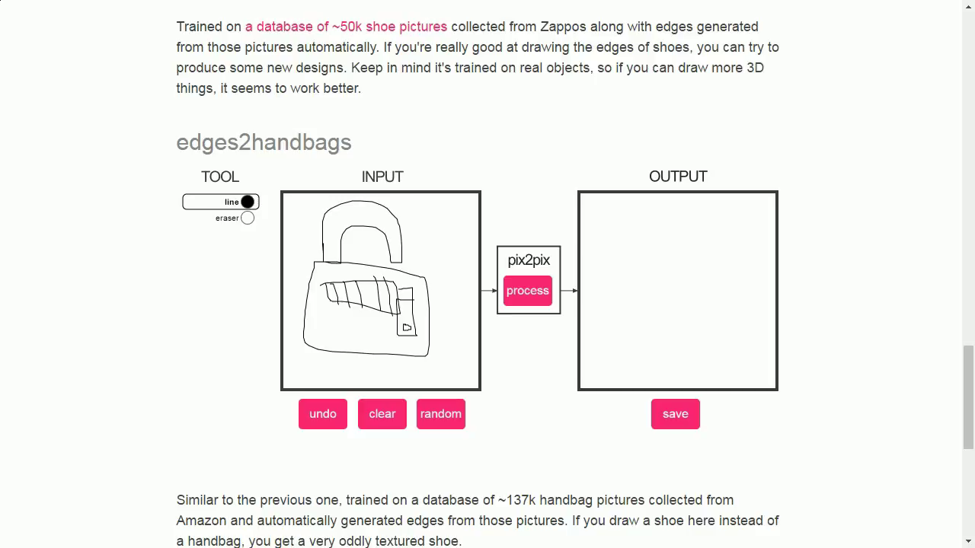
{"action": "mouse_move", "coordinate": [431, 299]}
{"action": "left_mouse_down"}
{"action": "mouse_move", "coordinate": [446, 233]}
{"action": "mouse_move", "coordinate": [456, 310]}
{"action": "mouse_move", "coordinate": [445, 317]}
{"action": "mouse_move", "coordinate": [433, 298]}
{"action": "mouse_move", "coordinate": [459, 291]}
{"action": "mouse_move", "coordinate": [454, 242]}
{"action": "left_mouse_up"}
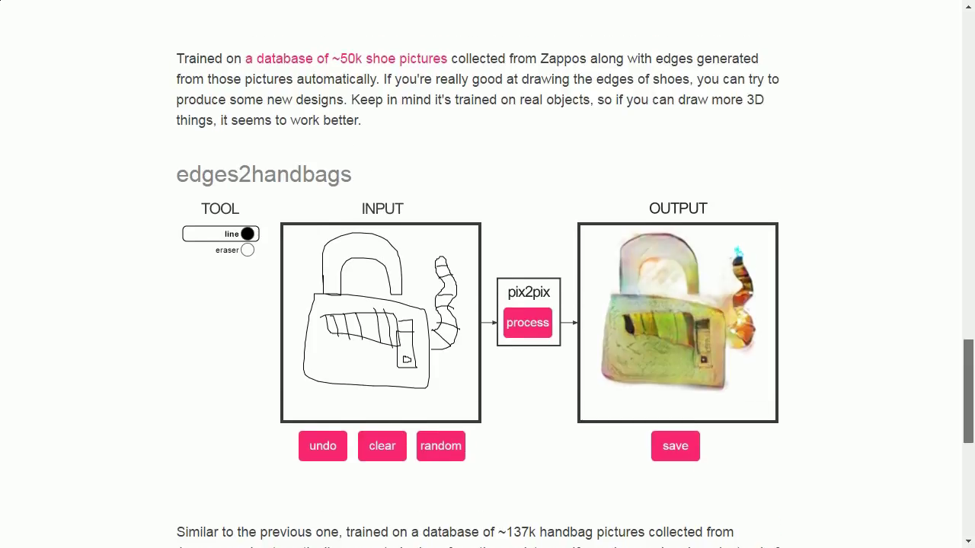
Step: Clear the edges2shoes sample, sketch a boot-like shoe with vertical lines, and generate it
{"action": "scroll", "coordinate": [487, 274], "scroll_direction": "up", "scroll_amount": 5}
{"action": "left_click", "coordinate": [381, 297]}
{"action": "mouse_move", "coordinate": [296, 160]}
{"action": "left_mouse_down"}
{"action": "mouse_move", "coordinate": [370, 124]}
{"action": "mouse_move", "coordinate": [387, 153]}
{"action": "mouse_move", "coordinate": [303, 168]}
{"action": "mouse_move", "coordinate": [298, 198]}
{"action": "mouse_move", "coordinate": [359, 249]}
{"action": "mouse_move", "coordinate": [393, 198]}
{"action": "mouse_move", "coordinate": [416, 224]}
{"action": "mouse_move", "coordinate": [433, 130]}
{"action": "mouse_move", "coordinate": [355, 184]}
{"action": "mouse_move", "coordinate": [299, 183]}
{"action": "mouse_move", "coordinate": [318, 238]}
{"action": "left_mouse_up"}
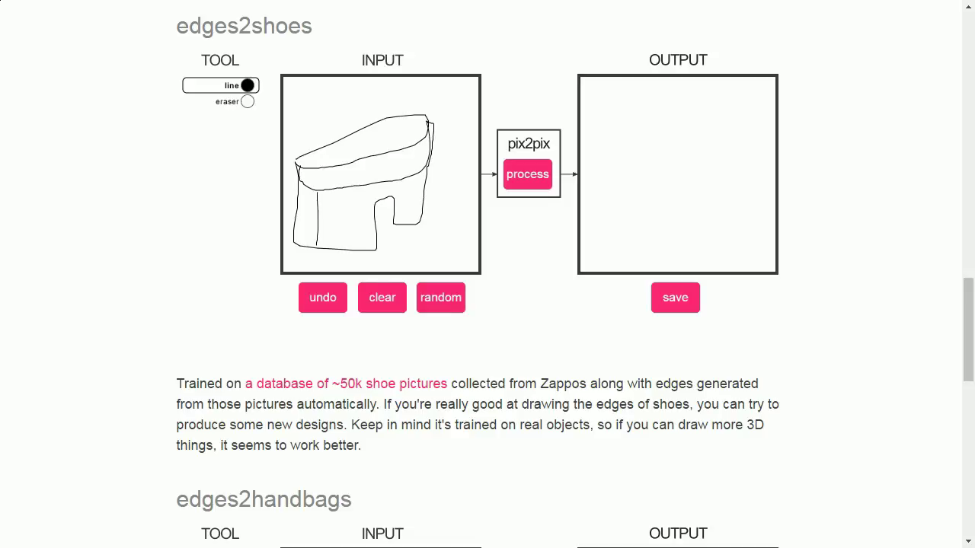
{"action": "mouse_move", "coordinate": [340, 197]}
{"action": "left_mouse_down"}
{"action": "mouse_move", "coordinate": [347, 245]}
{"action": "mouse_move", "coordinate": [362, 250]}
{"action": "left_mouse_up"}
{"action": "left_click_drag", "start_coordinate": [408, 187], "coordinate": [407, 226]}
{"action": "left_click", "coordinate": [527, 174]}
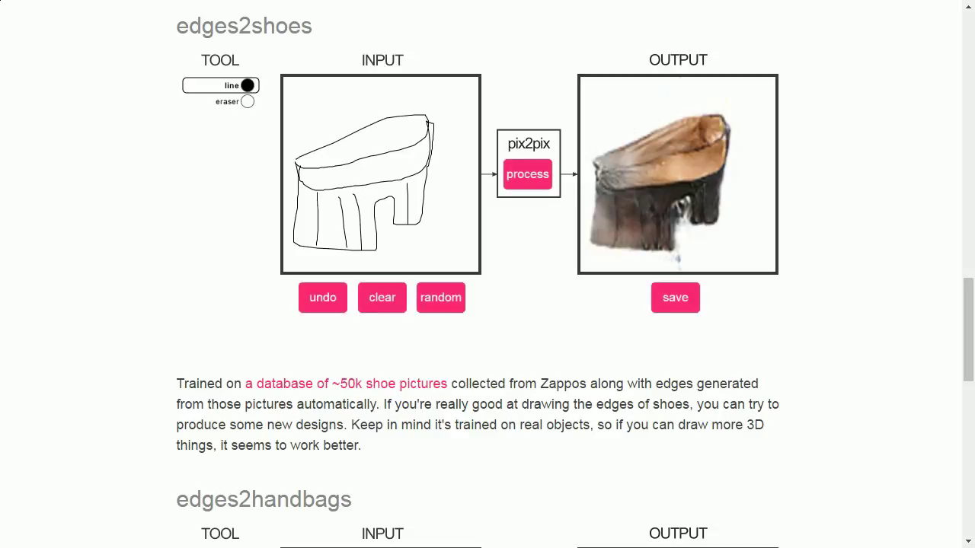
Step: In edges2cats, sketch a sitting cat's ears, head, face, legs and eye, then generate it
{"action": "scroll", "coordinate": [487, 305], "scroll_direction": "up", "scroll_amount": 5}
{"action": "scroll", "coordinate": [488, 304], "scroll_direction": "up", "scroll_amount": 3}
{"action": "scroll", "coordinate": [487, 304], "scroll_direction": "down", "scroll_amount": 1}
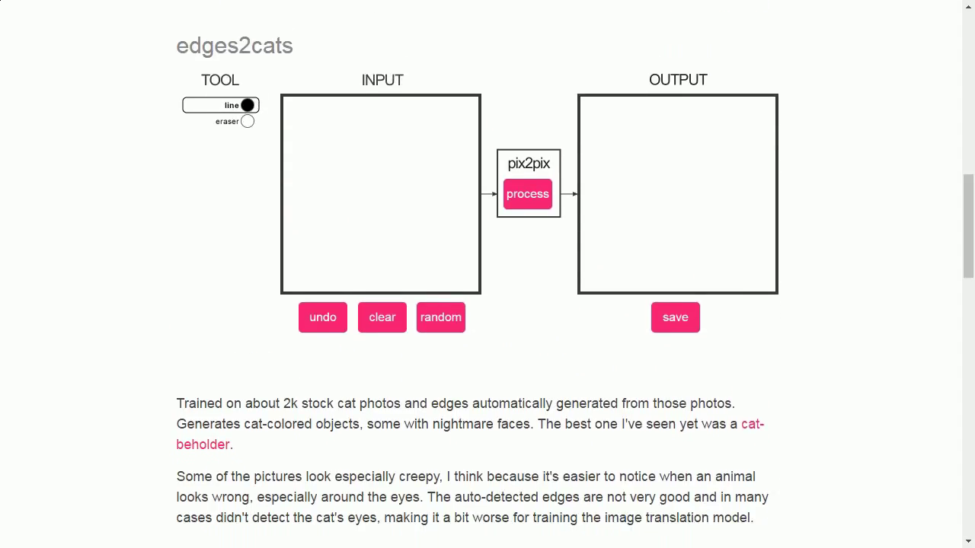
{"action": "mouse_move", "coordinate": [318, 157]}
{"action": "left_mouse_down"}
{"action": "mouse_move", "coordinate": [307, 128]}
{"action": "mouse_move", "coordinate": [343, 138]}
{"action": "mouse_move", "coordinate": [359, 116]}
{"action": "mouse_move", "coordinate": [365, 145]}
{"action": "mouse_move", "coordinate": [393, 166]}
{"action": "mouse_move", "coordinate": [421, 229]}
{"action": "mouse_move", "coordinate": [426, 276]}
{"action": "mouse_move", "coordinate": [356, 278]}
{"action": "mouse_move", "coordinate": [385, 254]}
{"action": "mouse_move", "coordinate": [402, 258]}
{"action": "left_mouse_up"}
{"action": "mouse_move", "coordinate": [317, 163]}
{"action": "left_mouse_down"}
{"action": "mouse_move", "coordinate": [345, 197]}
{"action": "mouse_move", "coordinate": [367, 160]}
{"action": "mouse_move", "coordinate": [339, 171]}
{"action": "mouse_move", "coordinate": [361, 172]}
{"action": "mouse_move", "coordinate": [340, 194]}
{"action": "mouse_move", "coordinate": [357, 182]}
{"action": "mouse_move", "coordinate": [332, 266]}
{"action": "mouse_move", "coordinate": [356, 274]}
{"action": "left_mouse_up"}
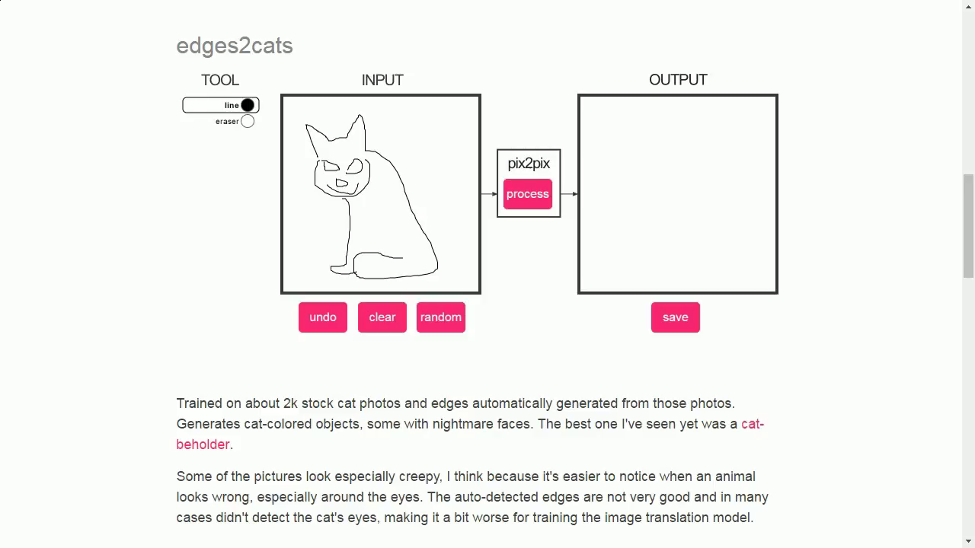
{"action": "mouse_move", "coordinate": [363, 208]}
{"action": "left_mouse_down"}
{"action": "mouse_move", "coordinate": [367, 252]}
{"action": "mouse_move", "coordinate": [394, 246]}
{"action": "left_mouse_up"}
{"action": "left_click_drag", "start_coordinate": [325, 163], "coordinate": [335, 167]}
{"action": "left_click", "coordinate": [527, 193]}
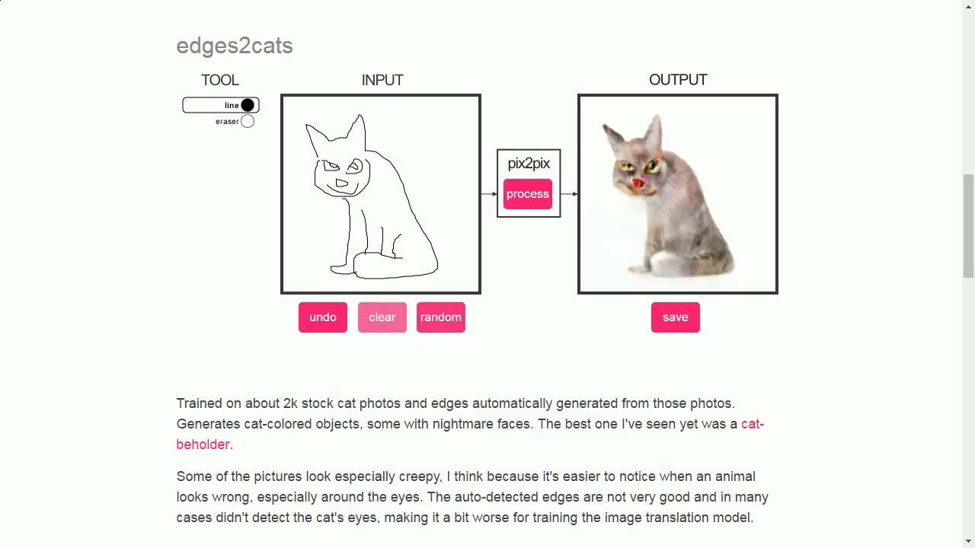
Step: Clear the canvas, draw a standing cat with mouth, raised tail and stripe, and generate it
{"action": "left_click", "coordinate": [382, 317]}
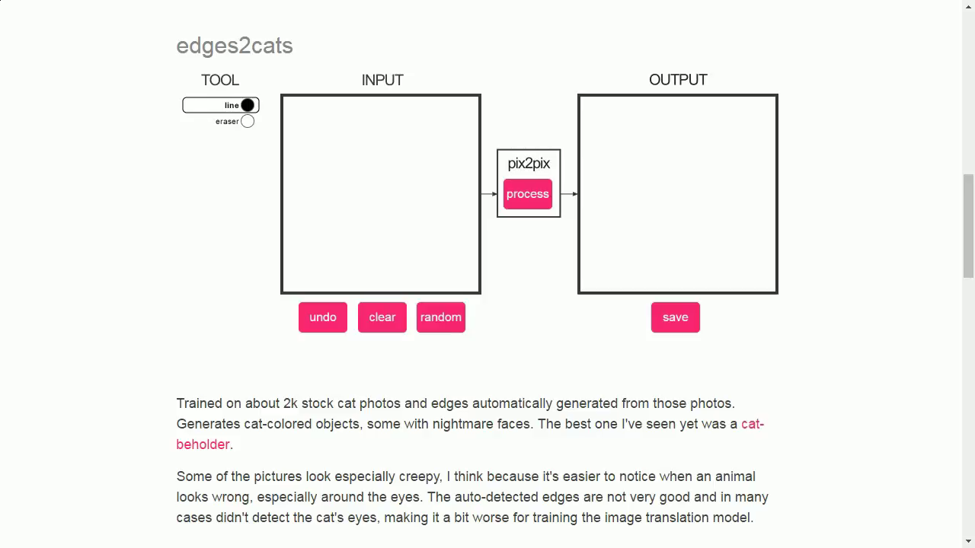
{"action": "mouse_move", "coordinate": [337, 147]}
{"action": "left_mouse_down"}
{"action": "mouse_move", "coordinate": [321, 126]}
{"action": "mouse_move", "coordinate": [319, 156]}
{"action": "mouse_move", "coordinate": [322, 138]}
{"action": "mouse_move", "coordinate": [377, 120]}
{"action": "mouse_move", "coordinate": [387, 183]}
{"action": "mouse_move", "coordinate": [330, 206]}
{"action": "mouse_move", "coordinate": [321, 169]}
{"action": "mouse_move", "coordinate": [351, 174]}
{"action": "mouse_move", "coordinate": [338, 167]}
{"action": "mouse_move", "coordinate": [382, 156]}
{"action": "mouse_move", "coordinate": [363, 173]}
{"action": "mouse_move", "coordinate": [379, 165]}
{"action": "left_mouse_up"}
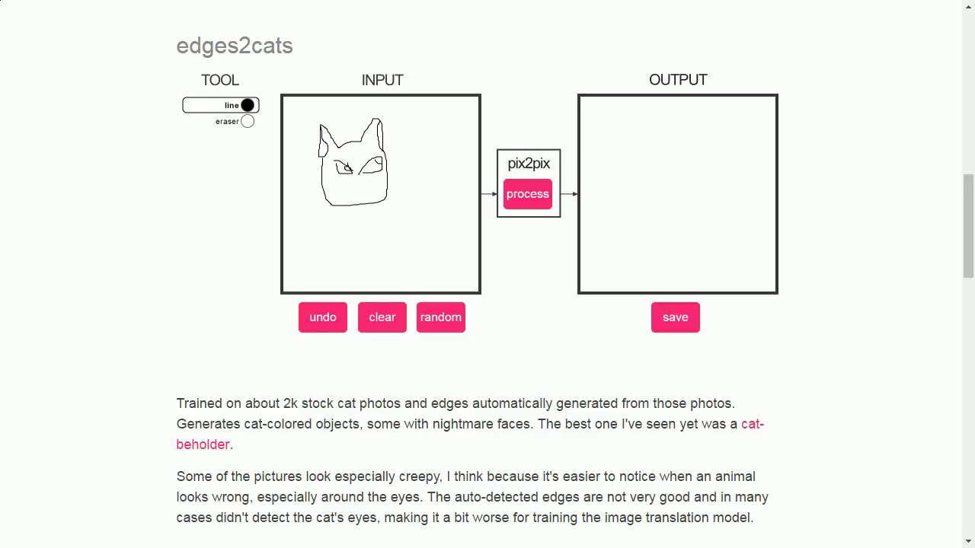
{"action": "mouse_move", "coordinate": [356, 180]}
{"action": "left_mouse_down"}
{"action": "mouse_move", "coordinate": [345, 198]}
{"action": "mouse_move", "coordinate": [378, 191]}
{"action": "mouse_move", "coordinate": [386, 221]}
{"action": "mouse_move", "coordinate": [389, 263]}
{"action": "mouse_move", "coordinate": [370, 281]}
{"action": "mouse_move", "coordinate": [368, 244]}
{"action": "mouse_move", "coordinate": [336, 280]}
{"action": "mouse_move", "coordinate": [335, 221]}
{"action": "left_mouse_up"}
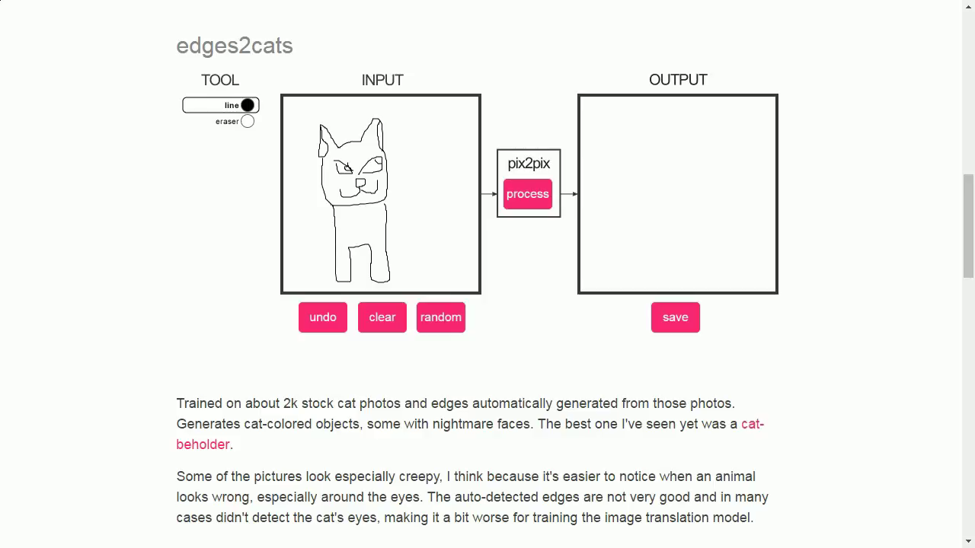
{"action": "mouse_move", "coordinate": [387, 202]}
{"action": "left_mouse_down"}
{"action": "mouse_move", "coordinate": [448, 177]}
{"action": "mouse_move", "coordinate": [456, 128]}
{"action": "mouse_move", "coordinate": [456, 252]}
{"action": "mouse_move", "coordinate": [439, 276]}
{"action": "mouse_move", "coordinate": [440, 247]}
{"action": "mouse_move", "coordinate": [412, 261]}
{"action": "mouse_move", "coordinate": [400, 247]}
{"action": "left_mouse_up"}
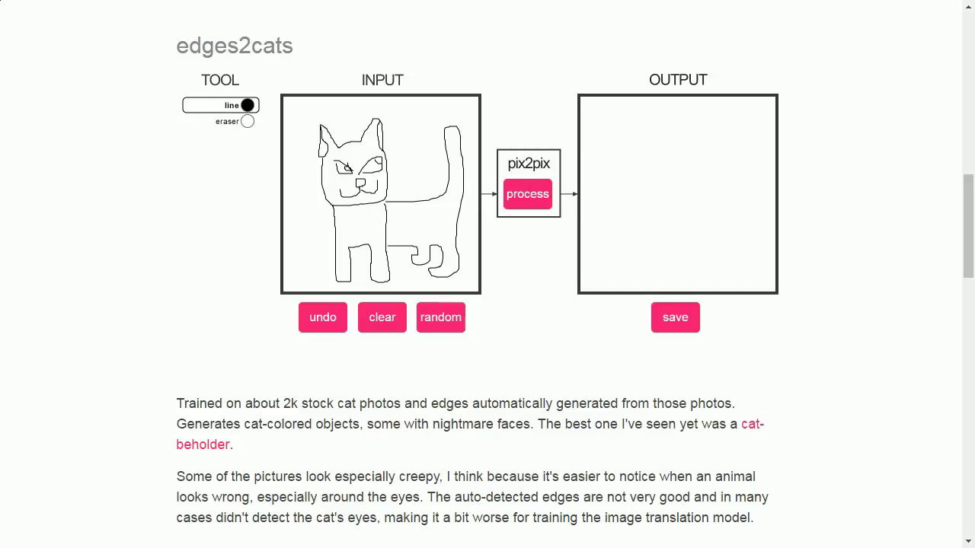
{"action": "mouse_move", "coordinate": [400, 203]}
{"action": "left_mouse_down"}
{"action": "mouse_move", "coordinate": [401, 221]}
{"action": "mouse_move", "coordinate": [433, 217]}
{"action": "left_mouse_up"}
{"action": "left_click", "coordinate": [528, 194]}
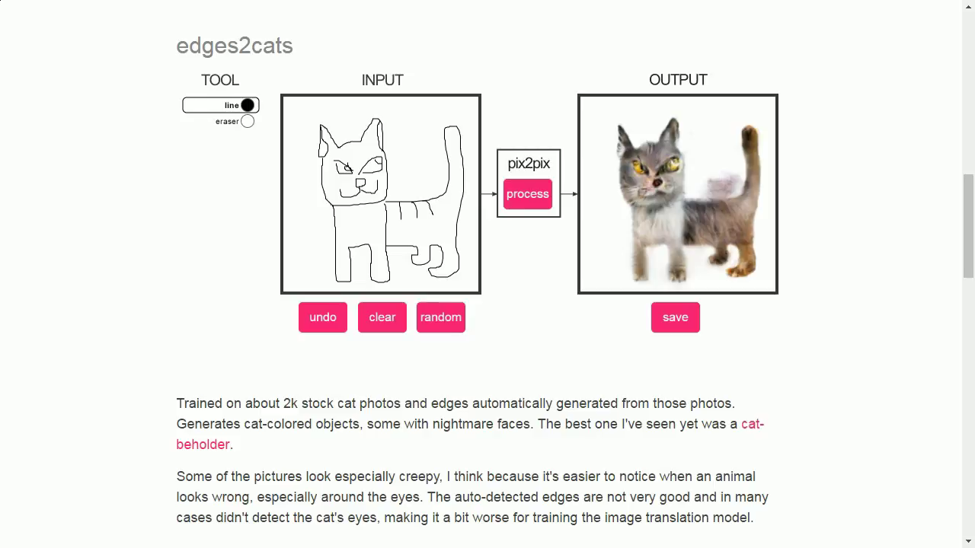
Step: Clear and draw a big cat face with ears, chin, nose, eye and forehead stripes, then generate it
{"action": "left_click", "coordinate": [382, 317]}
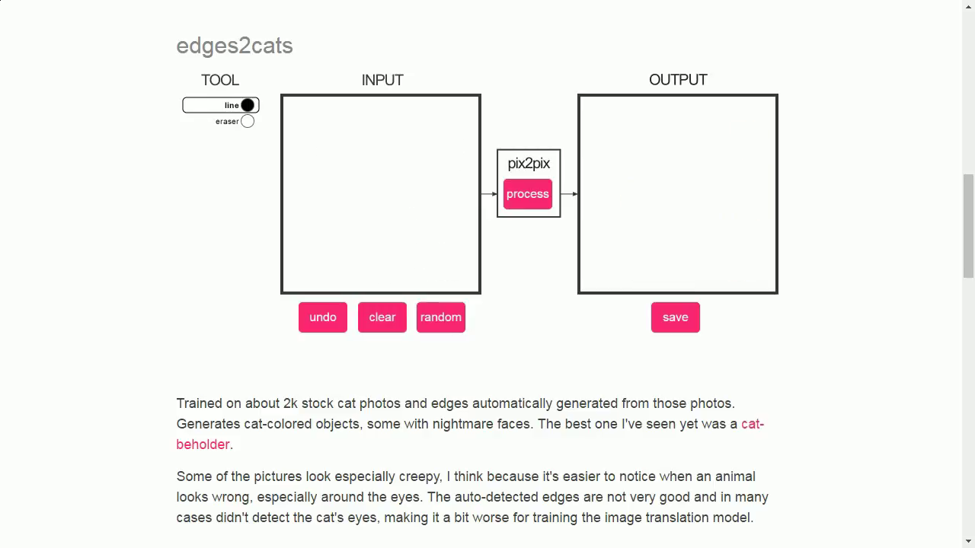
{"action": "mouse_move", "coordinate": [316, 183]}
{"action": "left_mouse_down"}
{"action": "mouse_move", "coordinate": [293, 120]}
{"action": "mouse_move", "coordinate": [326, 141]}
{"action": "mouse_move", "coordinate": [424, 140]}
{"action": "mouse_move", "coordinate": [464, 112]}
{"action": "mouse_move", "coordinate": [450, 171]}
{"action": "mouse_move", "coordinate": [472, 120]}
{"action": "left_mouse_up"}
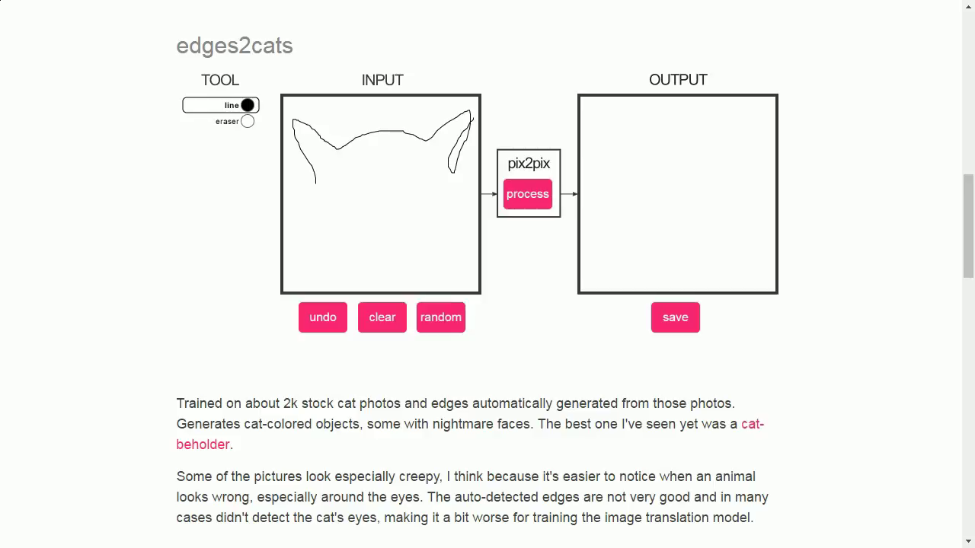
{"action": "mouse_move", "coordinate": [294, 122]}
{"action": "left_mouse_down"}
{"action": "mouse_move", "coordinate": [323, 178]}
{"action": "mouse_move", "coordinate": [314, 221]}
{"action": "mouse_move", "coordinate": [340, 270]}
{"action": "mouse_move", "coordinate": [390, 288]}
{"action": "mouse_move", "coordinate": [450, 263]}
{"action": "mouse_move", "coordinate": [468, 192]}
{"action": "mouse_move", "coordinate": [455, 179]}
{"action": "left_mouse_up"}
{"action": "left_click_drag", "start_coordinate": [399, 287], "coordinate": [416, 290]}
{"action": "mouse_move", "coordinate": [379, 251]}
{"action": "left_mouse_down"}
{"action": "mouse_move", "coordinate": [415, 242]}
{"action": "mouse_move", "coordinate": [404, 268]}
{"action": "mouse_move", "coordinate": [380, 254]}
{"action": "left_mouse_up"}
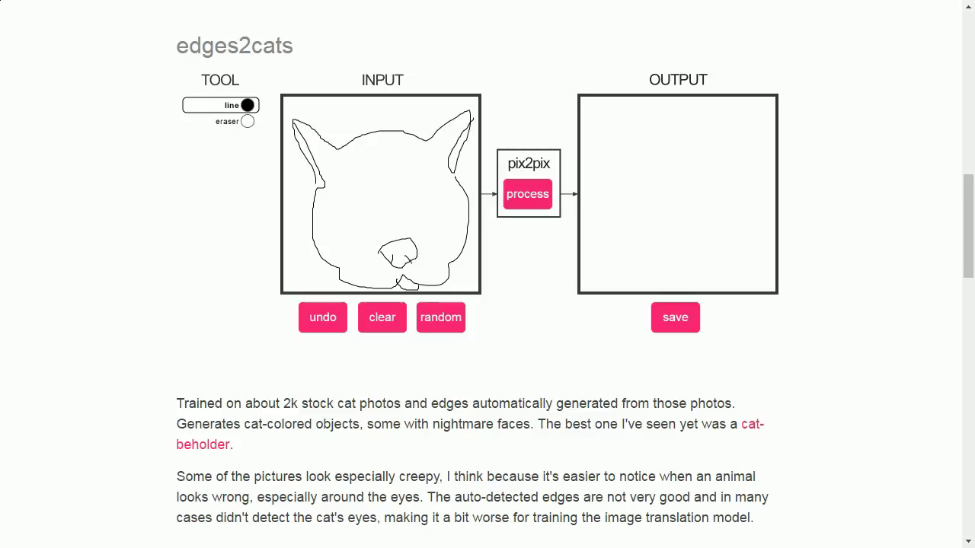
{"action": "mouse_move", "coordinate": [325, 232]}
{"action": "left_mouse_down"}
{"action": "mouse_move", "coordinate": [329, 207]}
{"action": "mouse_move", "coordinate": [375, 228]}
{"action": "mouse_move", "coordinate": [332, 235]}
{"action": "mouse_move", "coordinate": [367, 209]}
{"action": "mouse_move", "coordinate": [447, 197]}
{"action": "mouse_move", "coordinate": [419, 229]}
{"action": "mouse_move", "coordinate": [409, 222]}
{"action": "mouse_move", "coordinate": [411, 203]}
{"action": "left_mouse_up"}
{"action": "mouse_move", "coordinate": [360, 137]}
{"action": "left_mouse_down"}
{"action": "mouse_move", "coordinate": [369, 162]}
{"action": "mouse_move", "coordinate": [401, 150]}
{"action": "mouse_move", "coordinate": [422, 160]}
{"action": "left_mouse_up"}
{"action": "left_click_drag", "start_coordinate": [346, 145], "coordinate": [358, 164]}
{"action": "left_click", "coordinate": [527, 193]}
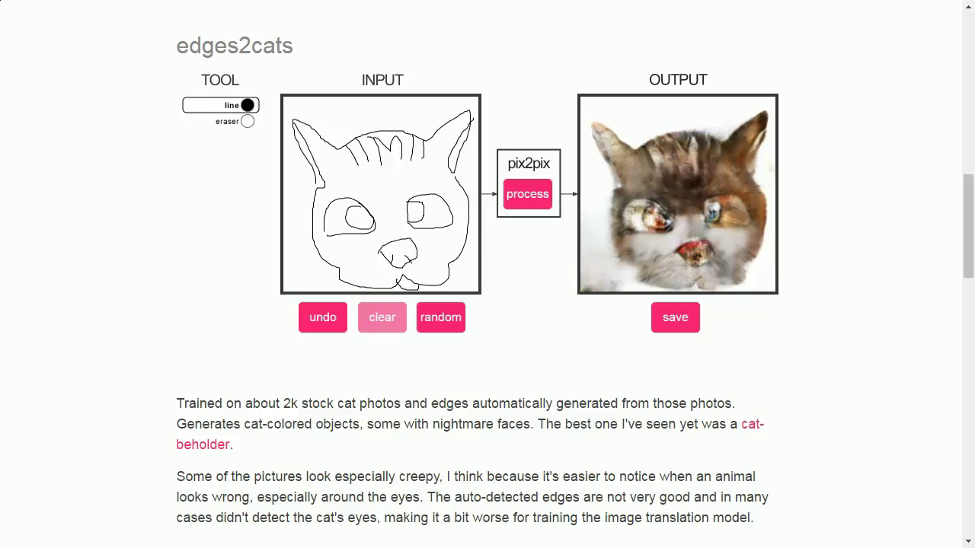
Step: Clear and sketch a curled-up lying cat with front leg and back fur strokes, then generate it
{"action": "left_click", "coordinate": [382, 317]}
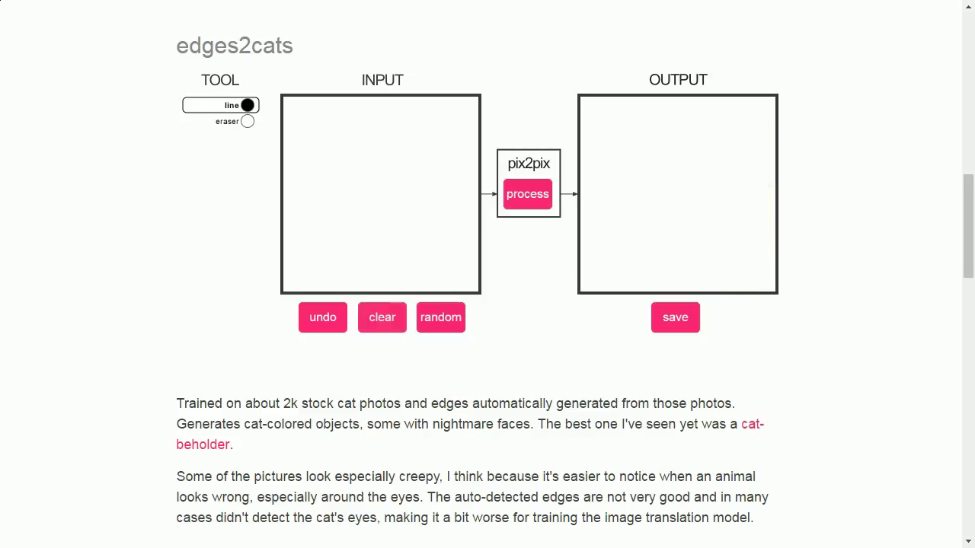
{"action": "mouse_move", "coordinate": [334, 211]}
{"action": "left_mouse_down"}
{"action": "mouse_move", "coordinate": [317, 183]}
{"action": "mouse_move", "coordinate": [335, 183]}
{"action": "mouse_move", "coordinate": [344, 165]}
{"action": "mouse_move", "coordinate": [360, 181]}
{"action": "mouse_move", "coordinate": [433, 188]}
{"action": "mouse_move", "coordinate": [449, 235]}
{"action": "mouse_move", "coordinate": [362, 237]}
{"action": "mouse_move", "coordinate": [434, 221]}
{"action": "left_mouse_up"}
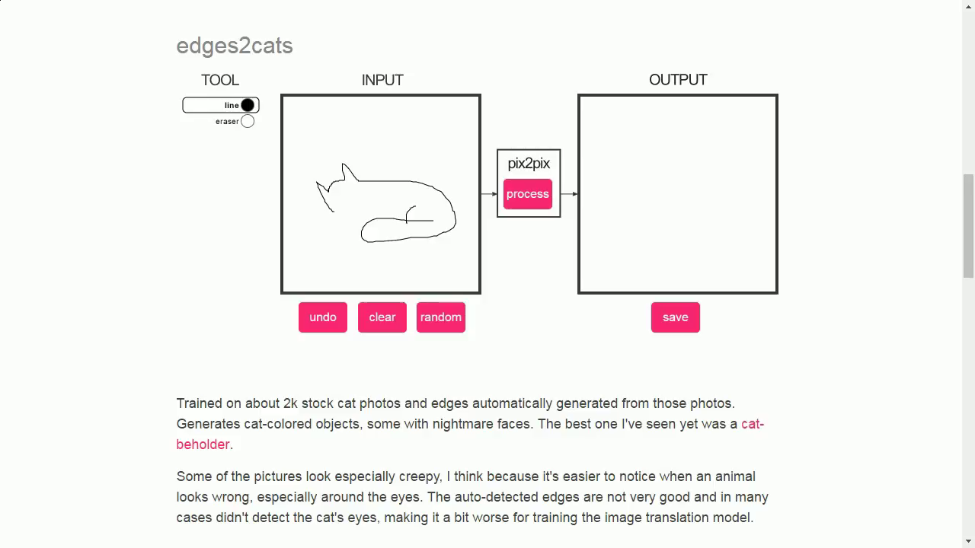
{"action": "left_click_drag", "start_coordinate": [340, 221], "coordinate": [362, 236]}
{"action": "mouse_move", "coordinate": [341, 205]}
{"action": "left_mouse_down"}
{"action": "mouse_move", "coordinate": [357, 205]}
{"action": "mouse_move", "coordinate": [348, 203]}
{"action": "left_mouse_up"}
{"action": "mouse_move", "coordinate": [384, 181]}
{"action": "left_mouse_down"}
{"action": "mouse_move", "coordinate": [437, 180]}
{"action": "mouse_move", "coordinate": [460, 204]}
{"action": "left_mouse_up"}
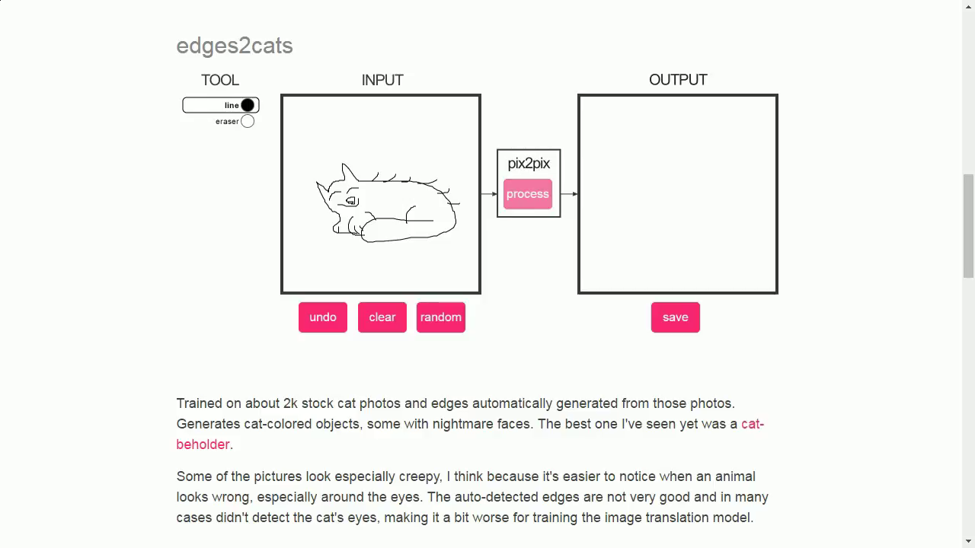
{"action": "left_click", "coordinate": [528, 194]}
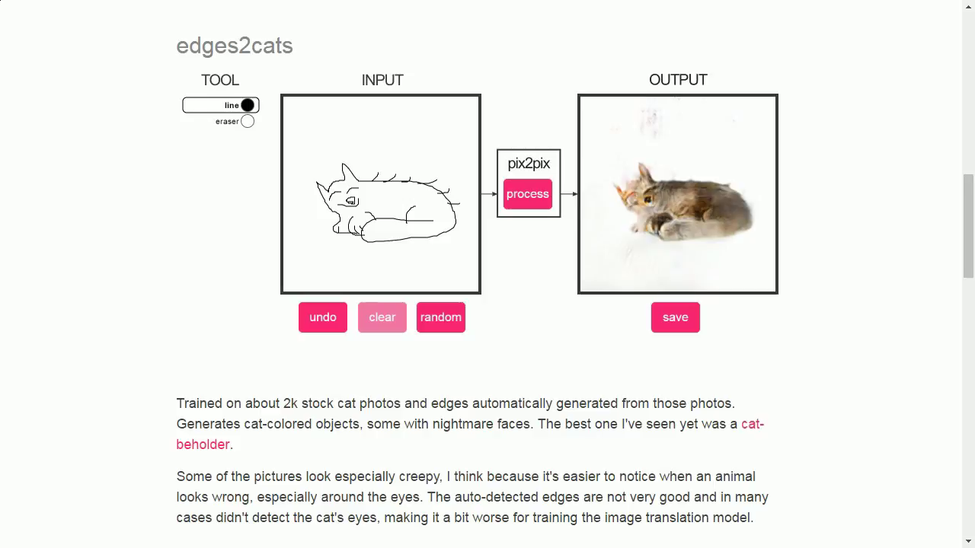
Step: Clear and draw a bat-eared figure with an eye, a hand and two raised fingered arms, then generate it
{"action": "left_click", "coordinate": [381, 317]}
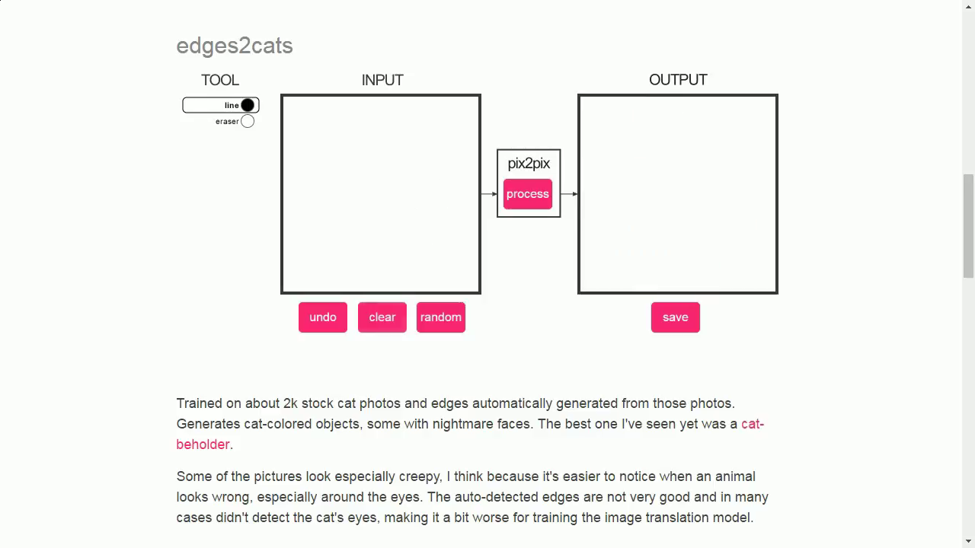
{"action": "mouse_move", "coordinate": [341, 175]}
{"action": "left_mouse_down"}
{"action": "mouse_move", "coordinate": [339, 123]}
{"action": "mouse_move", "coordinate": [350, 134]}
{"action": "mouse_move", "coordinate": [376, 112]}
{"action": "mouse_move", "coordinate": [383, 174]}
{"action": "mouse_move", "coordinate": [303, 215]}
{"action": "mouse_move", "coordinate": [317, 286]}
{"action": "mouse_move", "coordinate": [402, 280]}
{"action": "mouse_move", "coordinate": [418, 248]}
{"action": "mouse_move", "coordinate": [403, 186]}
{"action": "mouse_move", "coordinate": [383, 186]}
{"action": "left_mouse_up"}
{"action": "mouse_move", "coordinate": [343, 149]}
{"action": "left_mouse_down"}
{"action": "mouse_move", "coordinate": [372, 165]}
{"action": "mouse_move", "coordinate": [358, 188]}
{"action": "mouse_move", "coordinate": [351, 167]}
{"action": "left_mouse_up"}
{"action": "mouse_move", "coordinate": [339, 205]}
{"action": "left_mouse_down"}
{"action": "mouse_move", "coordinate": [355, 230]}
{"action": "mouse_move", "coordinate": [375, 199]}
{"action": "mouse_move", "coordinate": [374, 280]}
{"action": "left_mouse_up"}
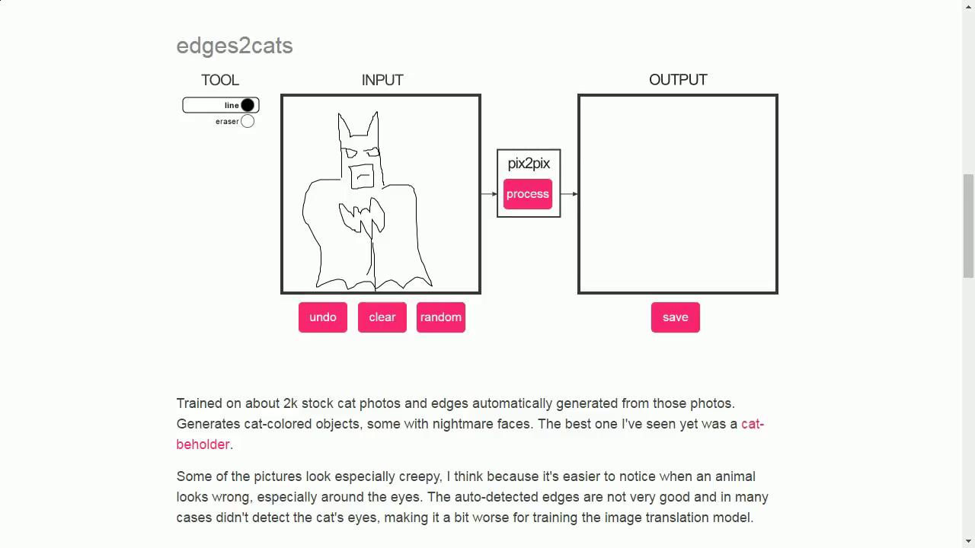
{"action": "mouse_move", "coordinate": [409, 195]}
{"action": "left_mouse_down"}
{"action": "mouse_move", "coordinate": [424, 126]}
{"action": "mouse_move", "coordinate": [442, 143]}
{"action": "left_mouse_up"}
{"action": "mouse_move", "coordinate": [315, 203]}
{"action": "left_mouse_down"}
{"action": "mouse_move", "coordinate": [303, 125]}
{"action": "mouse_move", "coordinate": [314, 128]}
{"action": "left_mouse_up"}
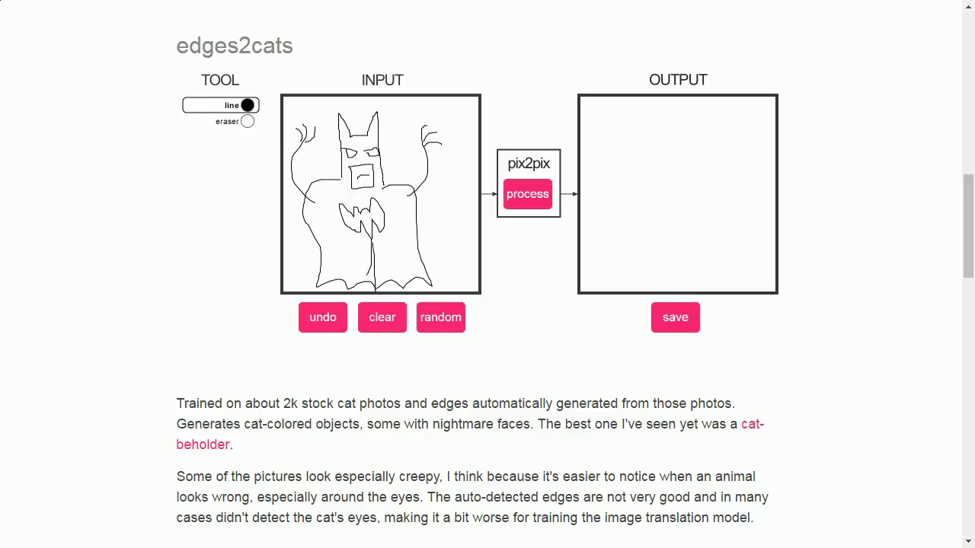
{"action": "left_click", "coordinate": [527, 193]}
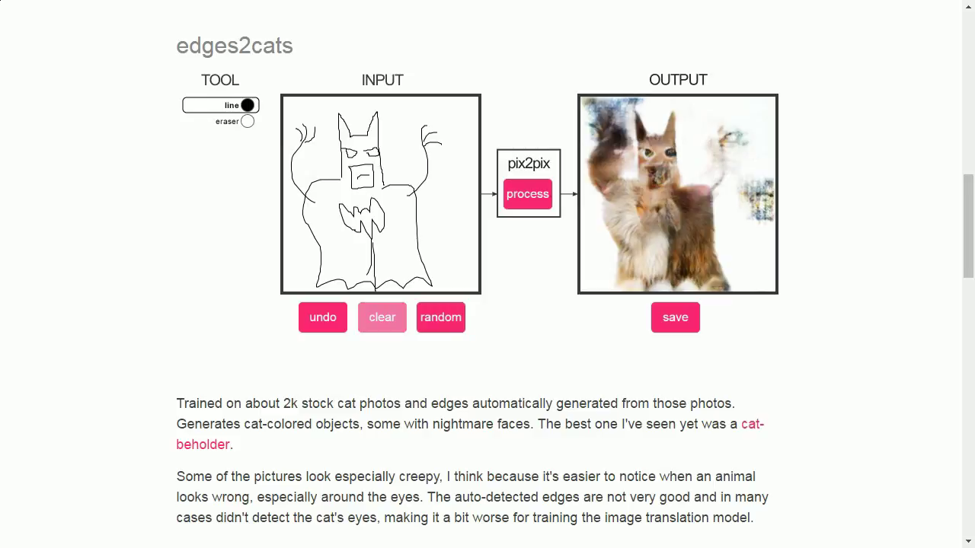
Step: Clear and draw a tall curved upright outline plus a few stray side strokes
{"action": "left_click", "coordinate": [382, 317]}
{"action": "mouse_move", "coordinate": [364, 267]}
{"action": "left_mouse_down"}
{"action": "mouse_move", "coordinate": [345, 243]}
{"action": "mouse_move", "coordinate": [358, 230]}
{"action": "mouse_move", "coordinate": [347, 259]}
{"action": "mouse_move", "coordinate": [335, 107]}
{"action": "mouse_move", "coordinate": [404, 235]}
{"action": "mouse_move", "coordinate": [399, 247]}
{"action": "left_mouse_up"}
{"action": "left_click_drag", "start_coordinate": [345, 106], "coordinate": [358, 147]}
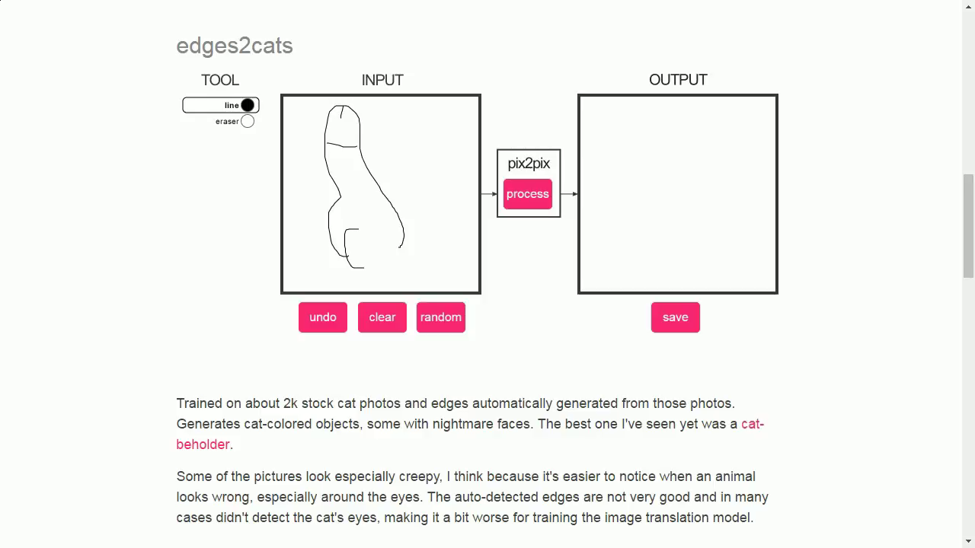
{"action": "left_click_drag", "start_coordinate": [392, 202], "coordinate": [444, 165]}
{"action": "left_click_drag", "start_coordinate": [326, 245], "coordinate": [284, 272]}
{"action": "left_click_drag", "start_coordinate": [343, 272], "coordinate": [327, 286]}
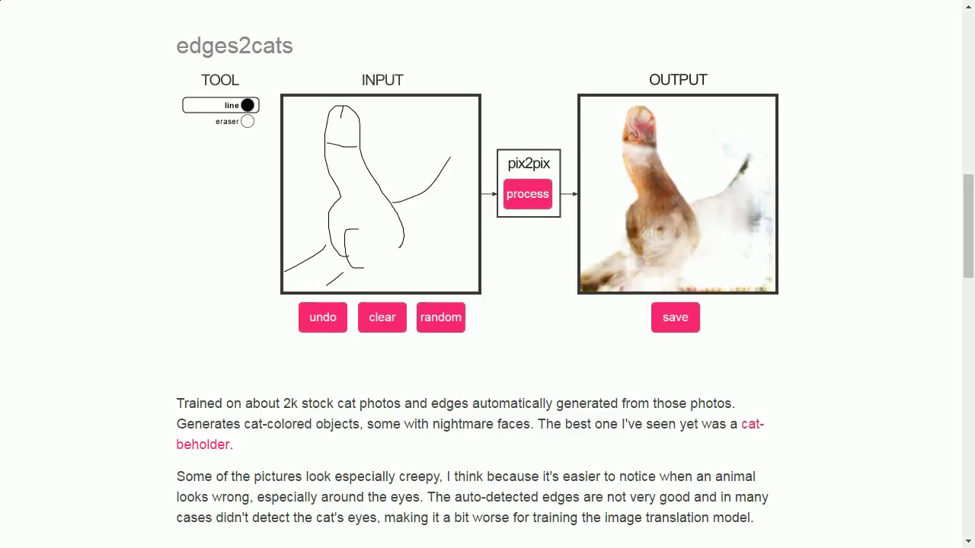
Step: Clear and draw a pointed-head creature with curls, an eye, a zigzag mouth and a cheek loop
{"action": "left_click", "coordinate": [381, 317]}
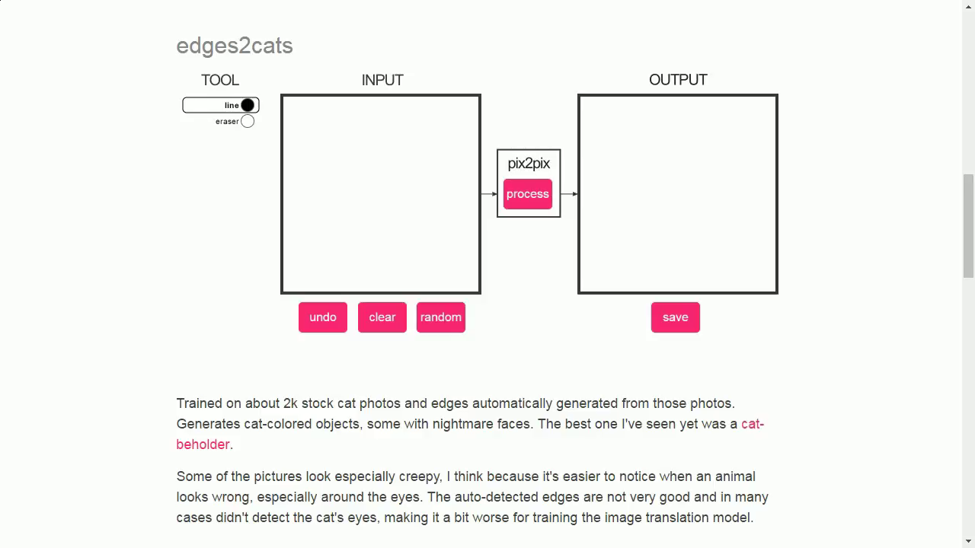
{"action": "mouse_move", "coordinate": [359, 246]}
{"action": "left_mouse_down"}
{"action": "mouse_move", "coordinate": [332, 196]}
{"action": "mouse_move", "coordinate": [315, 199]}
{"action": "mouse_move", "coordinate": [334, 252]}
{"action": "mouse_move", "coordinate": [388, 262]}
{"action": "mouse_move", "coordinate": [441, 239]}
{"action": "mouse_move", "coordinate": [460, 207]}
{"action": "mouse_move", "coordinate": [430, 239]}
{"action": "mouse_move", "coordinate": [382, 246]}
{"action": "left_mouse_up"}
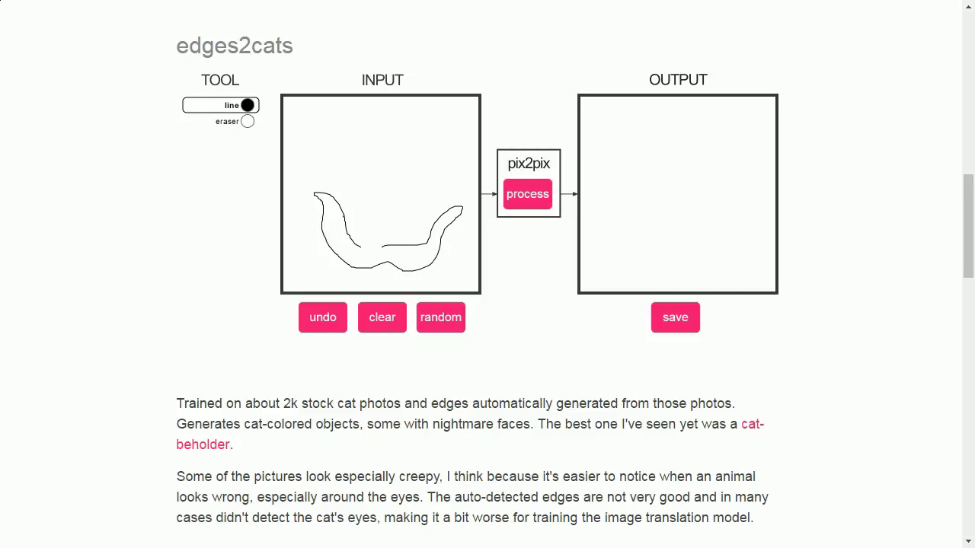
{"action": "mouse_move", "coordinate": [344, 216]}
{"action": "left_mouse_down"}
{"action": "mouse_move", "coordinate": [392, 116]}
{"action": "mouse_move", "coordinate": [435, 205]}
{"action": "left_mouse_up"}
{"action": "mouse_move", "coordinate": [356, 181]}
{"action": "left_mouse_down"}
{"action": "mouse_move", "coordinate": [414, 192]}
{"action": "mouse_move", "coordinate": [402, 180]}
{"action": "left_mouse_up"}
{"action": "mouse_move", "coordinate": [379, 227]}
{"action": "left_mouse_down"}
{"action": "mouse_move", "coordinate": [367, 201]}
{"action": "mouse_move", "coordinate": [402, 202]}
{"action": "mouse_move", "coordinate": [396, 228]}
{"action": "mouse_move", "coordinate": [378, 230]}
{"action": "mouse_move", "coordinate": [423, 209]}
{"action": "left_mouse_up"}
{"action": "mouse_move", "coordinate": [358, 217]}
{"action": "left_mouse_down"}
{"action": "mouse_move", "coordinate": [369, 210]}
{"action": "mouse_move", "coordinate": [342, 188]}
{"action": "left_mouse_up"}
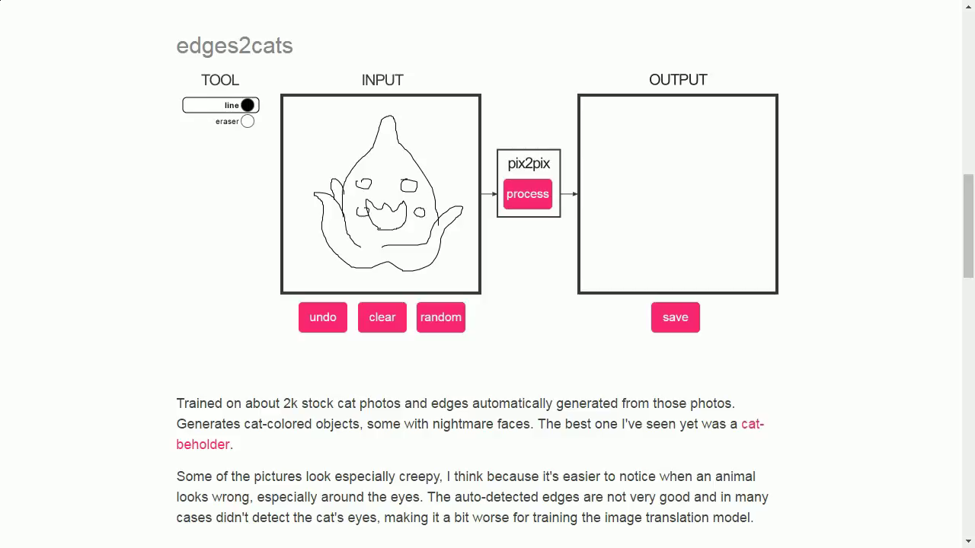
{"action": "mouse_move", "coordinate": [435, 201]}
{"action": "left_mouse_down"}
{"action": "mouse_move", "coordinate": [448, 189]}
{"action": "mouse_move", "coordinate": [458, 209]}
{"action": "left_mouse_up"}
Step: Erase part of the small cheek stroke, then return to the line tool
{"action": "left_click", "coordinate": [221, 121]}
{"action": "left_click_drag", "start_coordinate": [358, 216], "coordinate": [369, 204]}
{"action": "left_click", "coordinate": [228, 106]}
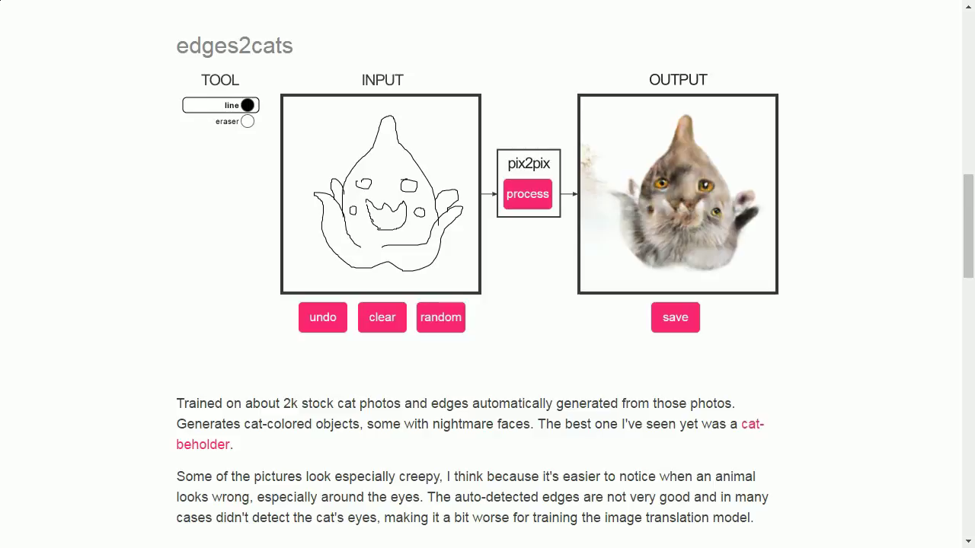
Step: Clear the canvas and sketch the frog face's eye, brow, mouth, left side and chin-hand
{"action": "left_click", "coordinate": [382, 317]}
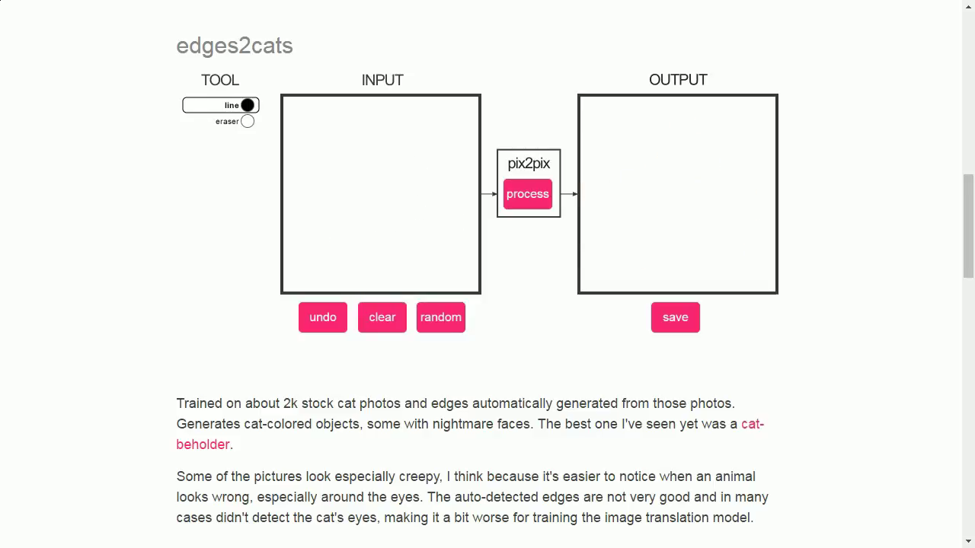
{"action": "mouse_move", "coordinate": [334, 155]}
{"action": "left_mouse_down"}
{"action": "mouse_move", "coordinate": [358, 169]}
{"action": "mouse_move", "coordinate": [333, 161]}
{"action": "mouse_move", "coordinate": [419, 161]}
{"action": "mouse_move", "coordinate": [385, 161]}
{"action": "mouse_move", "coordinate": [410, 151]}
{"action": "mouse_move", "coordinate": [332, 143]}
{"action": "mouse_move", "coordinate": [313, 158]}
{"action": "left_mouse_up"}
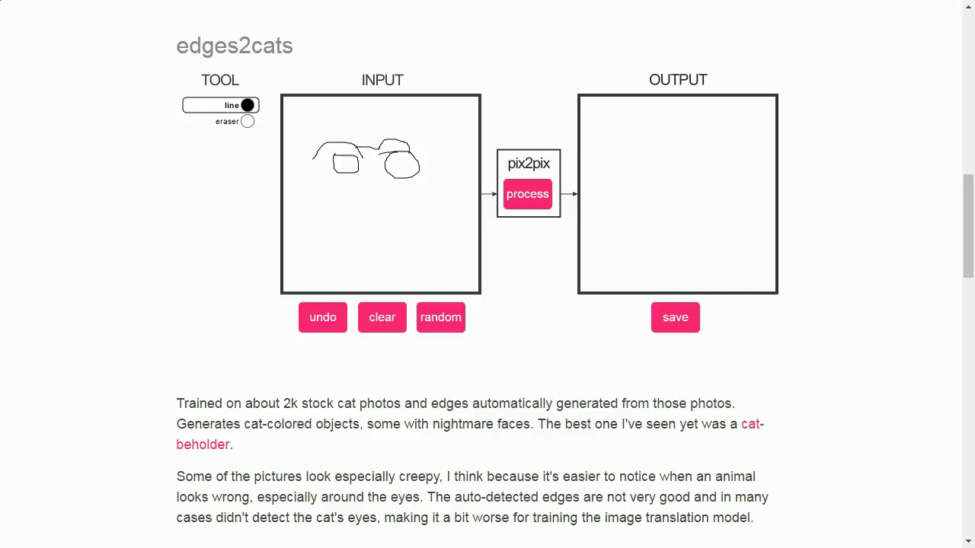
{"action": "mouse_move", "coordinate": [328, 202]}
{"action": "left_mouse_down"}
{"action": "mouse_move", "coordinate": [409, 201]}
{"action": "mouse_move", "coordinate": [376, 234]}
{"action": "mouse_move", "coordinate": [328, 210]}
{"action": "mouse_move", "coordinate": [410, 216]}
{"action": "mouse_move", "coordinate": [415, 166]}
{"action": "mouse_move", "coordinate": [423, 174]}
{"action": "left_mouse_up"}
{"action": "left_click_drag", "start_coordinate": [315, 156], "coordinate": [299, 244]}
{"action": "mouse_move", "coordinate": [315, 278]}
{"action": "left_mouse_down"}
{"action": "mouse_move", "coordinate": [358, 235]}
{"action": "mouse_move", "coordinate": [379, 261]}
{"action": "mouse_move", "coordinate": [352, 249]}
{"action": "mouse_move", "coordinate": [367, 270]}
{"action": "mouse_move", "coordinate": [340, 290]}
{"action": "left_mouse_up"}
Step: Add lower-body strokes and generate a grey furry creature with red-yellow eyes
{"action": "left_click_drag", "start_coordinate": [297, 246], "coordinate": [288, 273]}
{"action": "left_click_drag", "start_coordinate": [410, 235], "coordinate": [428, 288]}
{"action": "left_click", "coordinate": [527, 194]}
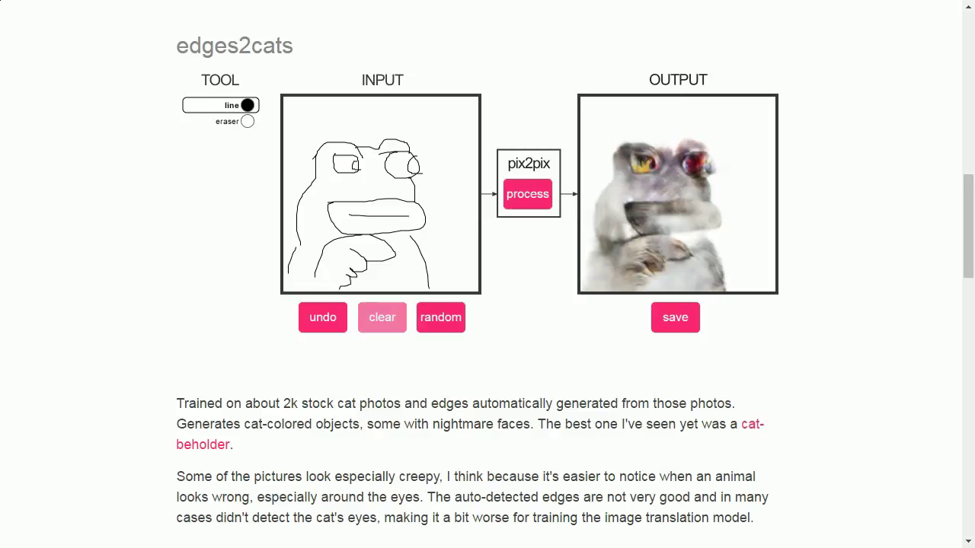
Step: Replace the frog with a rearing cat outline, hind leg and body stripe, rendered as grey-brown fur
{"action": "left_click", "coordinate": [382, 317]}
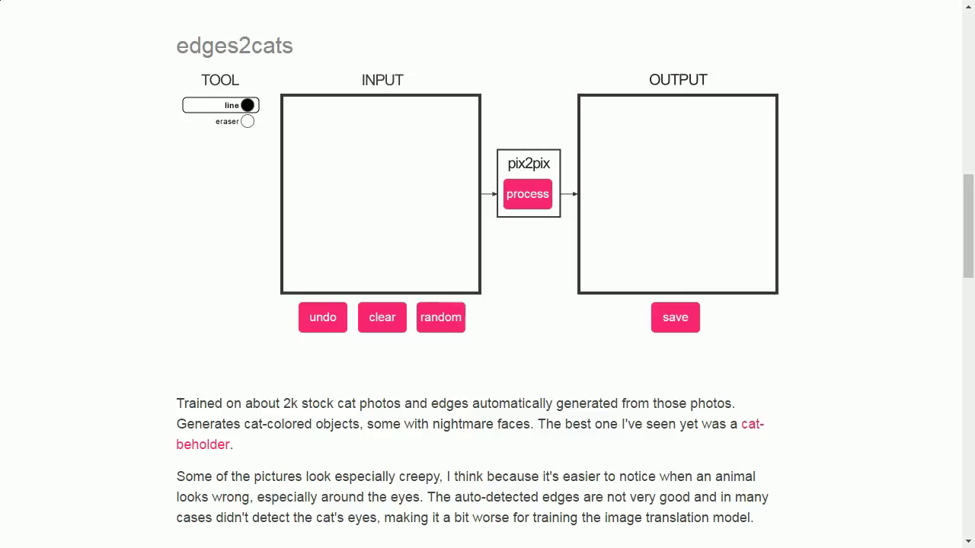
{"action": "left_click_drag", "start_coordinate": [321, 154], "coordinate": [313, 156]}
{"action": "mouse_move", "coordinate": [340, 172]}
{"action": "left_mouse_down"}
{"action": "mouse_move", "coordinate": [349, 158]}
{"action": "mouse_move", "coordinate": [335, 177]}
{"action": "mouse_move", "coordinate": [296, 125]}
{"action": "mouse_move", "coordinate": [316, 138]}
{"action": "mouse_move", "coordinate": [307, 141]}
{"action": "mouse_move", "coordinate": [370, 131]}
{"action": "mouse_move", "coordinate": [355, 144]}
{"action": "mouse_move", "coordinate": [364, 186]}
{"action": "mouse_move", "coordinate": [392, 222]}
{"action": "mouse_move", "coordinate": [413, 201]}
{"action": "mouse_move", "coordinate": [430, 209]}
{"action": "mouse_move", "coordinate": [416, 238]}
{"action": "mouse_move", "coordinate": [421, 277]}
{"action": "mouse_move", "coordinate": [393, 251]}
{"action": "mouse_move", "coordinate": [372, 279]}
{"action": "mouse_move", "coordinate": [378, 258]}
{"action": "mouse_move", "coordinate": [342, 204]}
{"action": "mouse_move", "coordinate": [336, 243]}
{"action": "mouse_move", "coordinate": [325, 229]}
{"action": "left_mouse_up"}
{"action": "mouse_move", "coordinate": [324, 228]}
{"action": "left_mouse_down"}
{"action": "mouse_move", "coordinate": [339, 201]}
{"action": "mouse_move", "coordinate": [320, 201]}
{"action": "mouse_move", "coordinate": [312, 233]}
{"action": "left_mouse_up"}
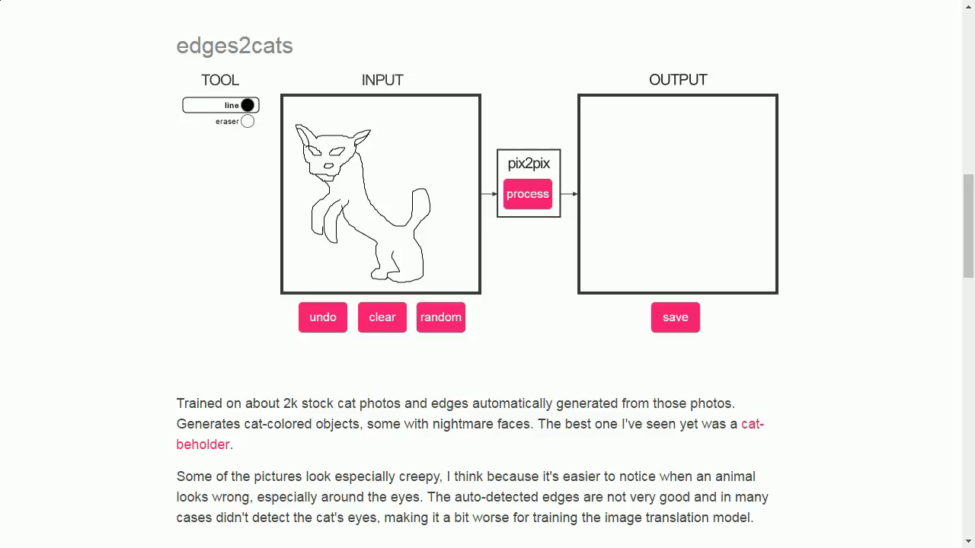
{"action": "left_click_drag", "start_coordinate": [354, 186], "coordinate": [366, 209]}
{"action": "left_click", "coordinate": [527, 193]}
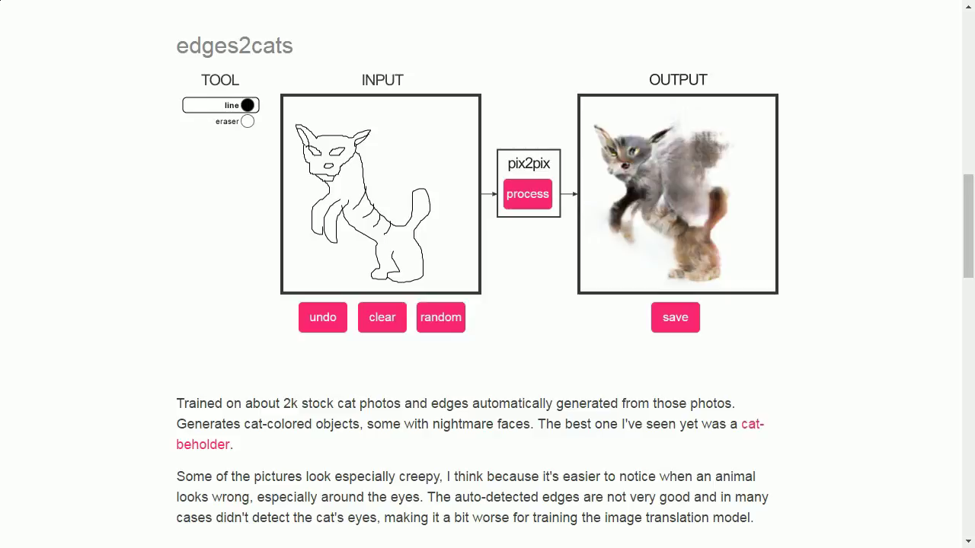
Step: Wipe the canvas, draw a T-shaped outline, and add a small oval loop beneath its right arm
{"action": "left_click", "coordinate": [382, 316]}
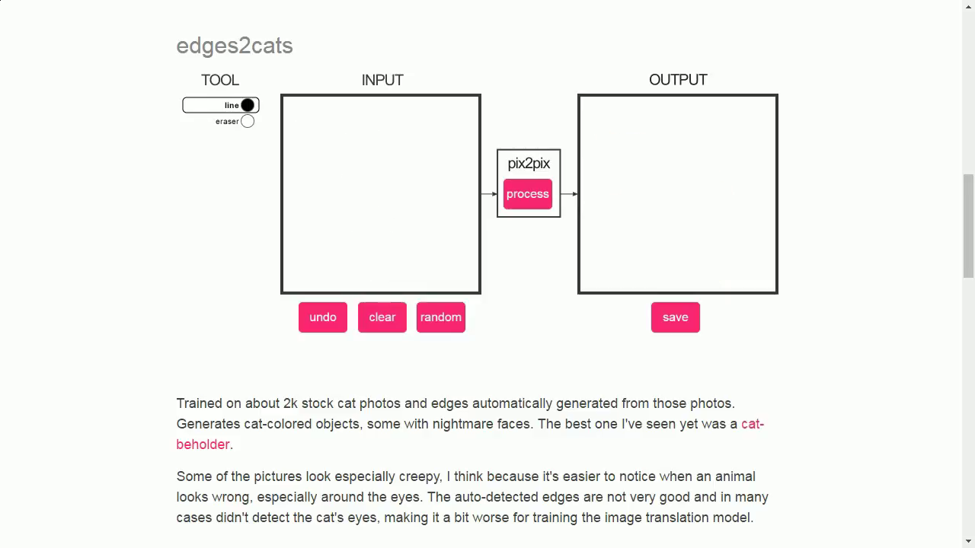
{"action": "mouse_move", "coordinate": [361, 258]}
{"action": "left_mouse_down"}
{"action": "mouse_move", "coordinate": [357, 184]}
{"action": "mouse_move", "coordinate": [334, 158]}
{"action": "mouse_move", "coordinate": [319, 184]}
{"action": "mouse_move", "coordinate": [304, 155]}
{"action": "mouse_move", "coordinate": [327, 131]}
{"action": "mouse_move", "coordinate": [455, 126]}
{"action": "mouse_move", "coordinate": [463, 153]}
{"action": "mouse_move", "coordinate": [421, 179]}
{"action": "mouse_move", "coordinate": [379, 175]}
{"action": "mouse_move", "coordinate": [381, 251]}
{"action": "mouse_move", "coordinate": [363, 266]}
{"action": "left_mouse_up"}
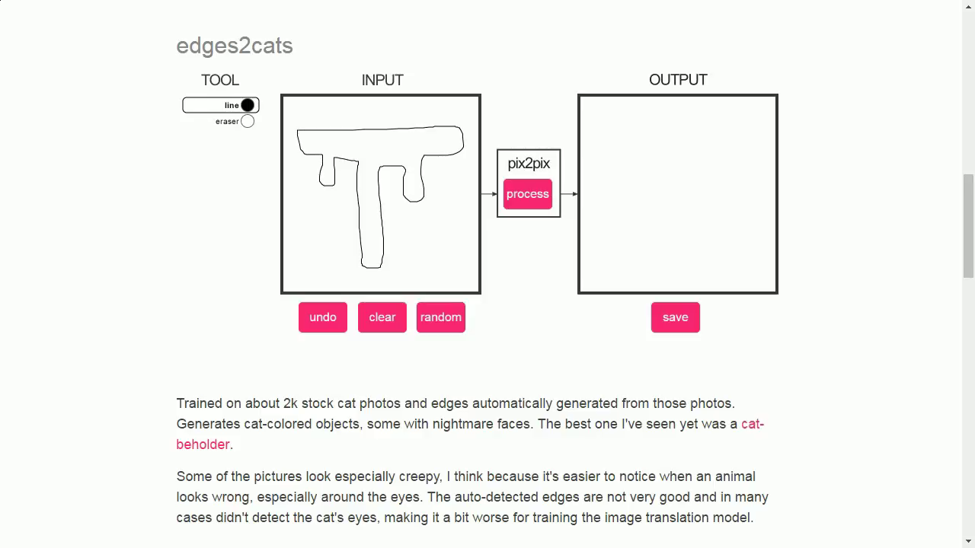
{"action": "mouse_move", "coordinate": [415, 219]}
{"action": "left_mouse_down"}
{"action": "mouse_move", "coordinate": [409, 229]}
{"action": "mouse_move", "coordinate": [429, 220]}
{"action": "left_mouse_up"}
Step: Run the edges2cats model on the T-shaped sketch with its oval loop
{"action": "left_click", "coordinate": [527, 194]}
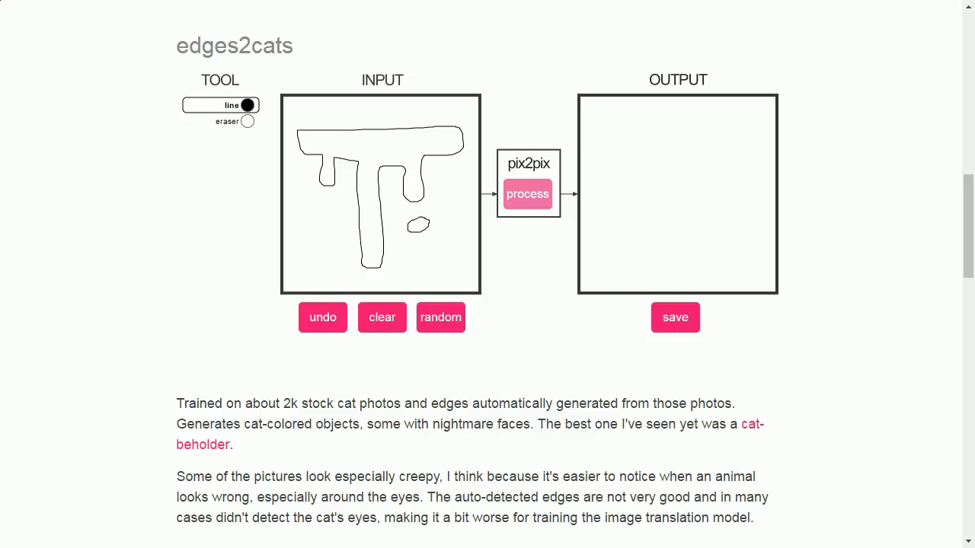